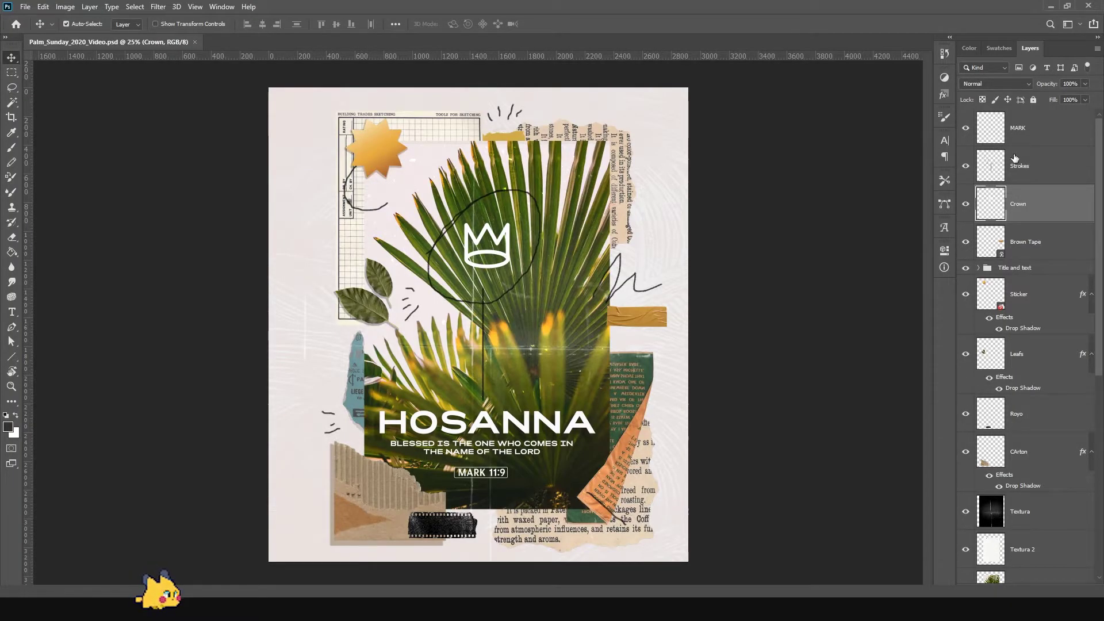
Scroll through the poster's Photoshop layer stack, then switch to the empty After Effects project.
scroll(1022, 310, down, 9)
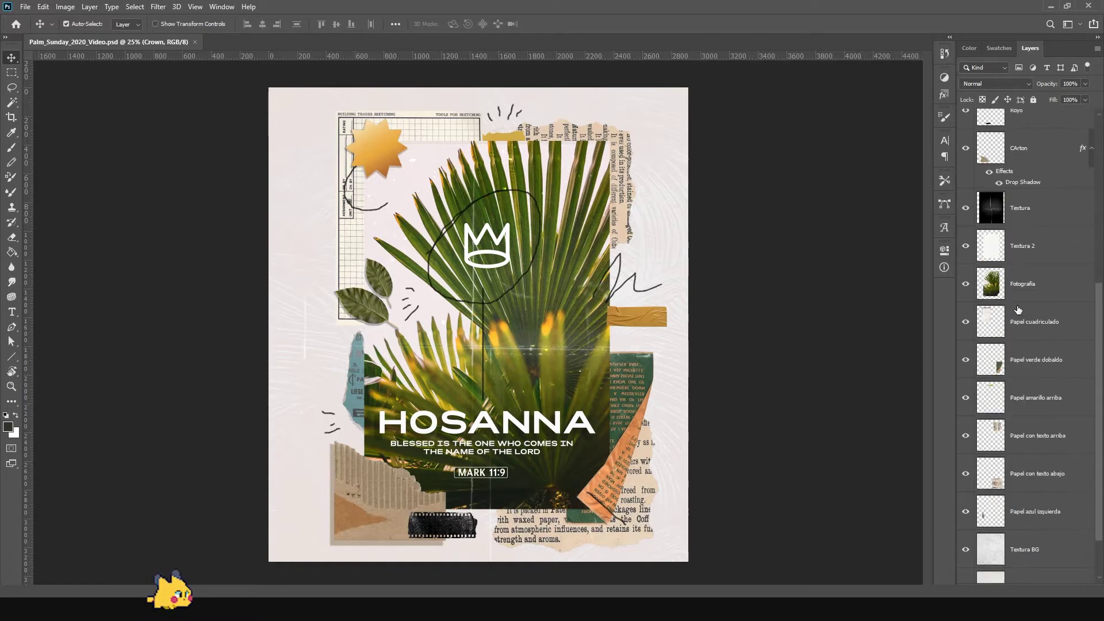
scroll(1030, 369, down, 1)
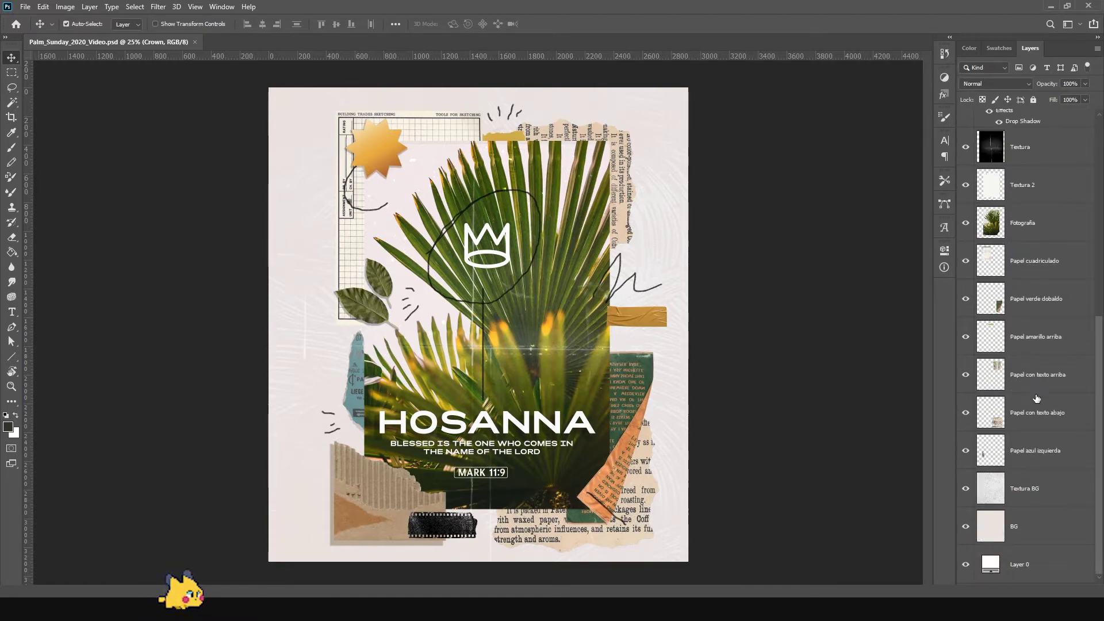
scroll(1047, 441, up, 7)
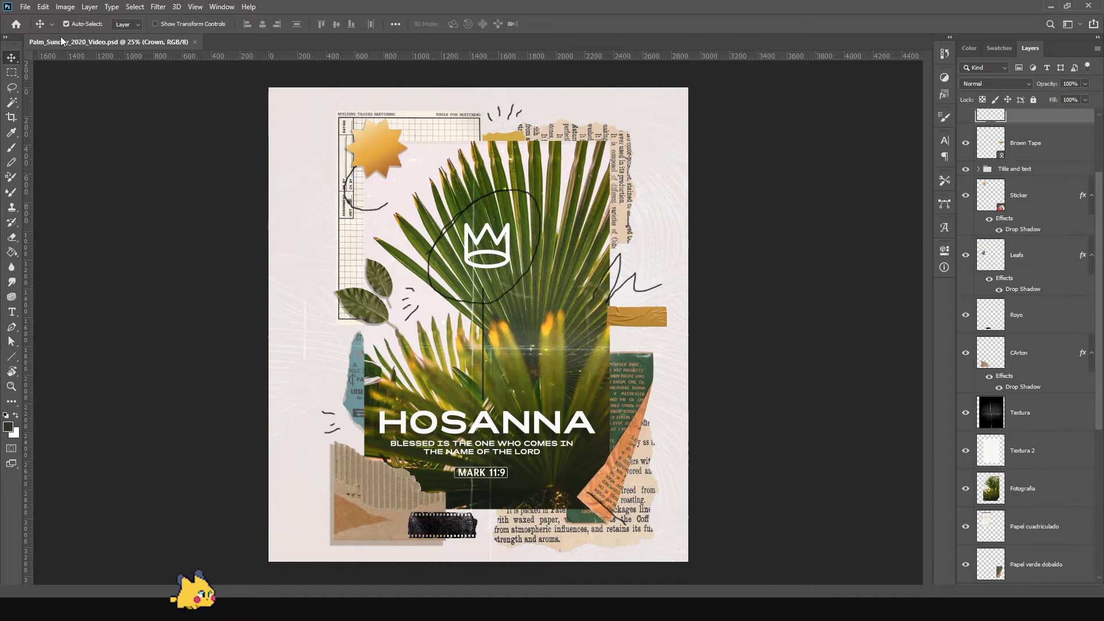
click(25, 8)
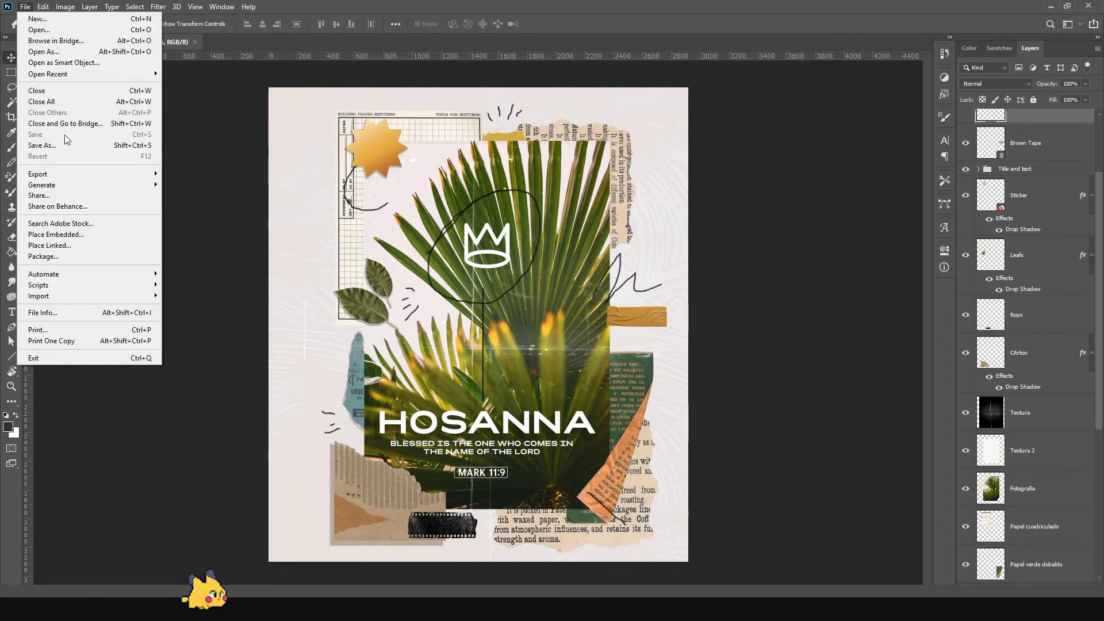
click(209, 186)
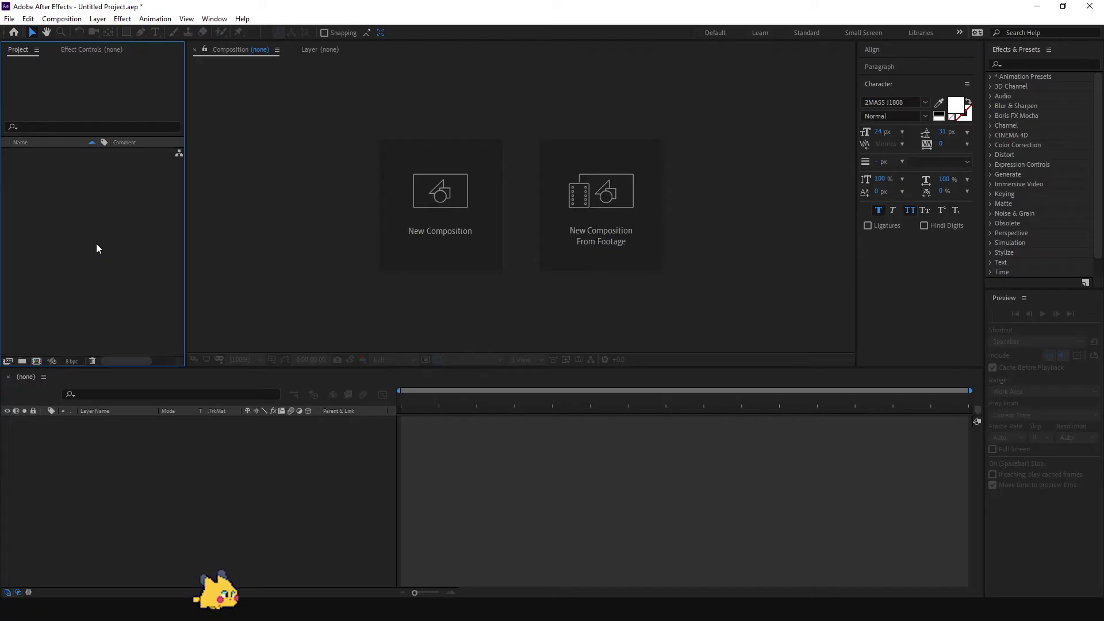
Create Comp 1 at 3300 × 3300 px, 24 fps, with a 0:00:10:00 duration.
right_click(58, 193)
click(100, 200)
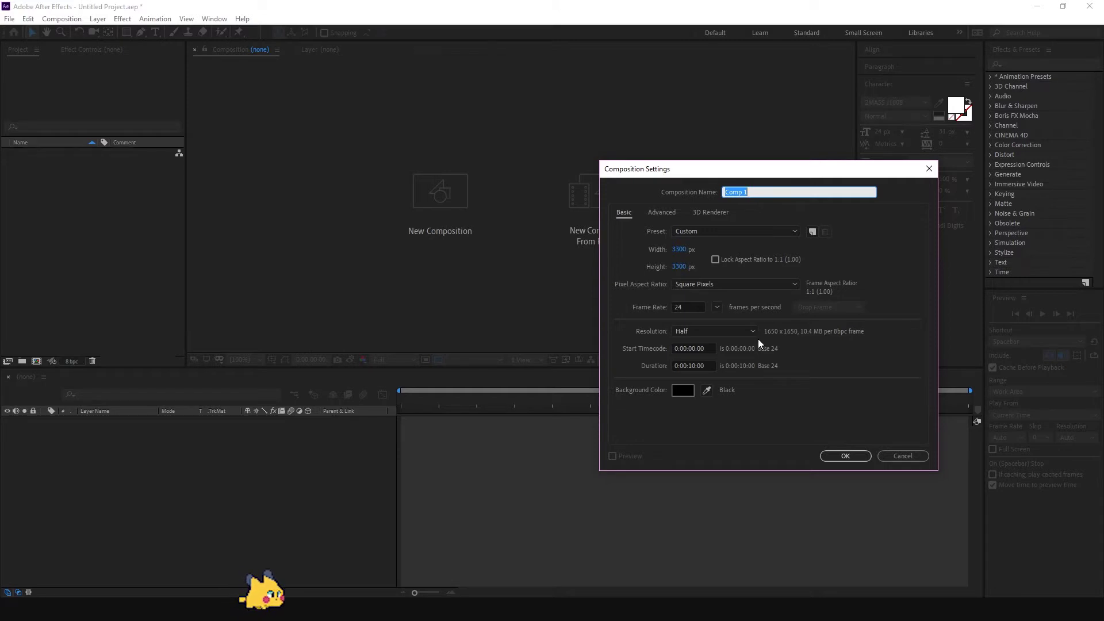
double_click(693, 365)
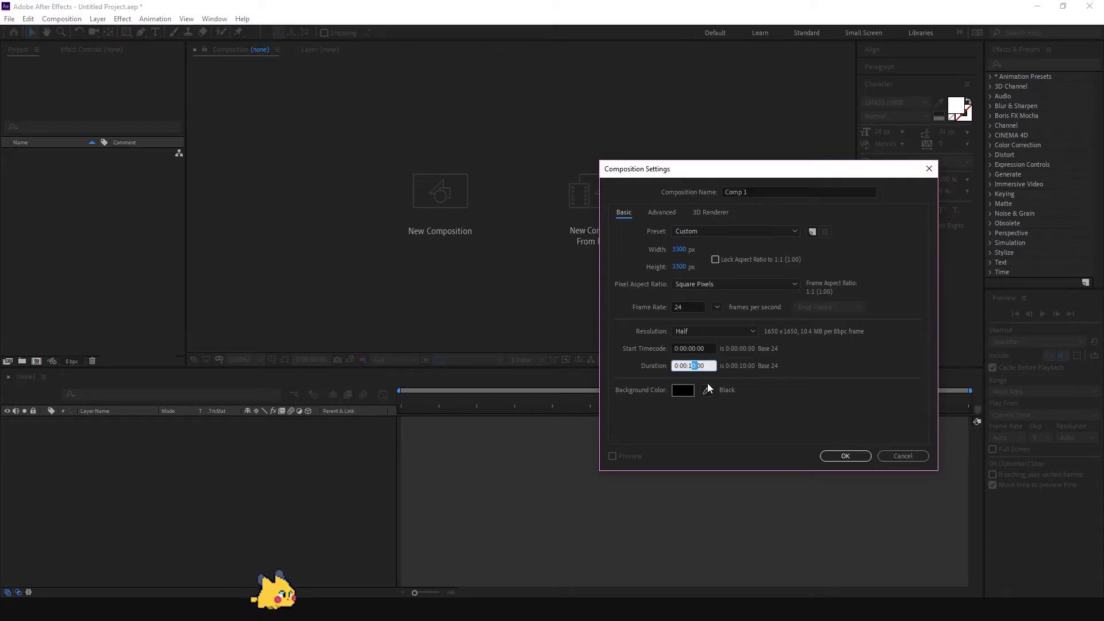
click(845, 456)
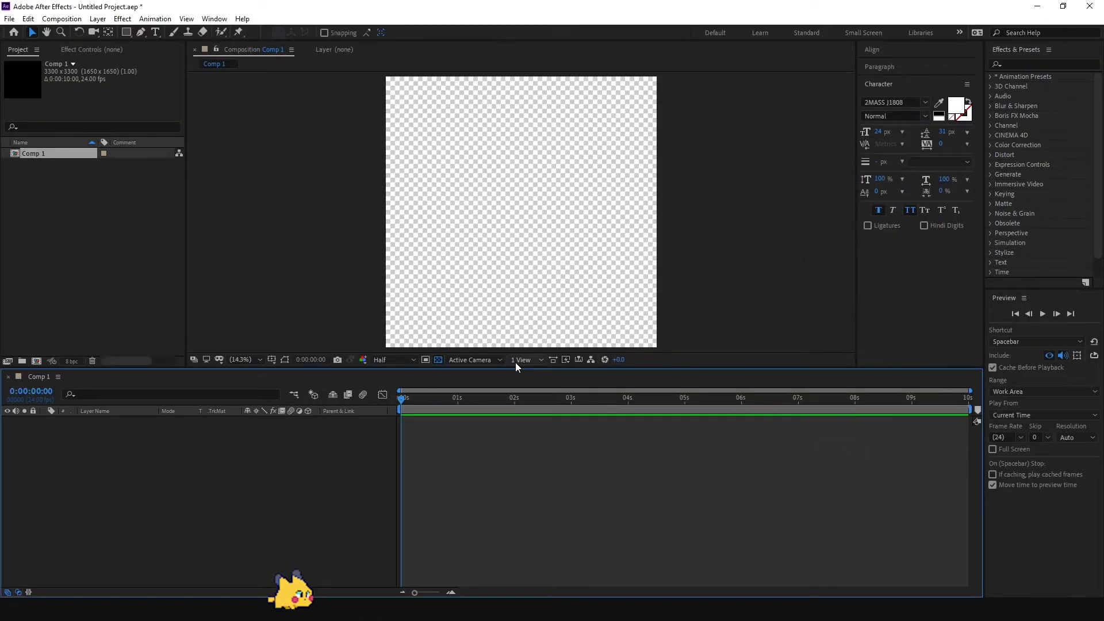
Import Palm_Sunday_2020_Video.psd as Composition - Retain Layer Sizes with editable layer styles.
right_click(47, 189)
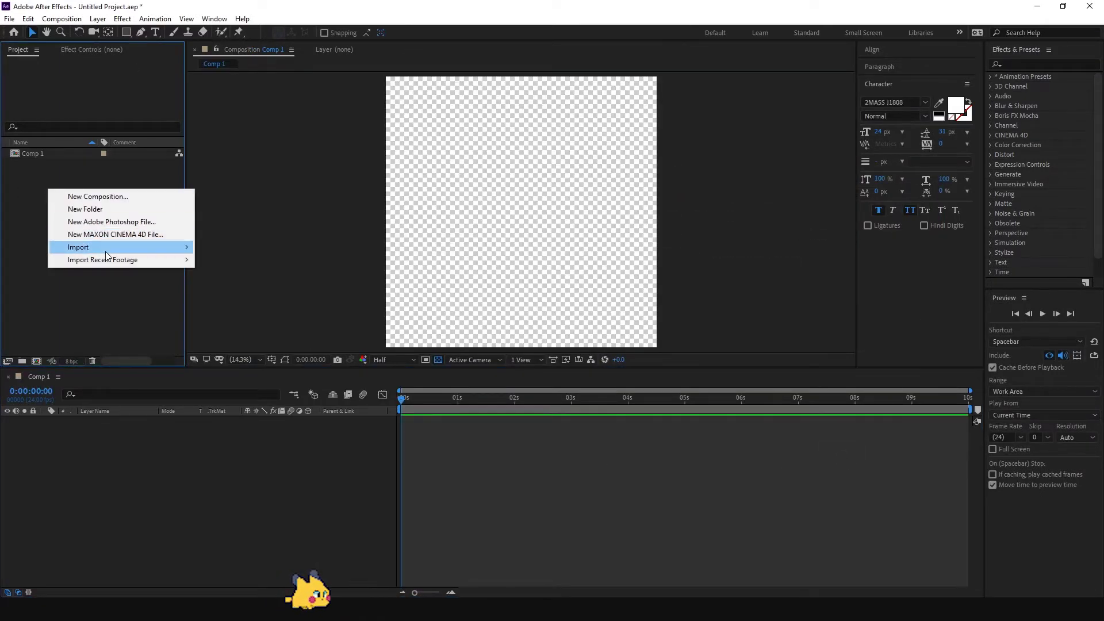
mouse_move(147, 250)
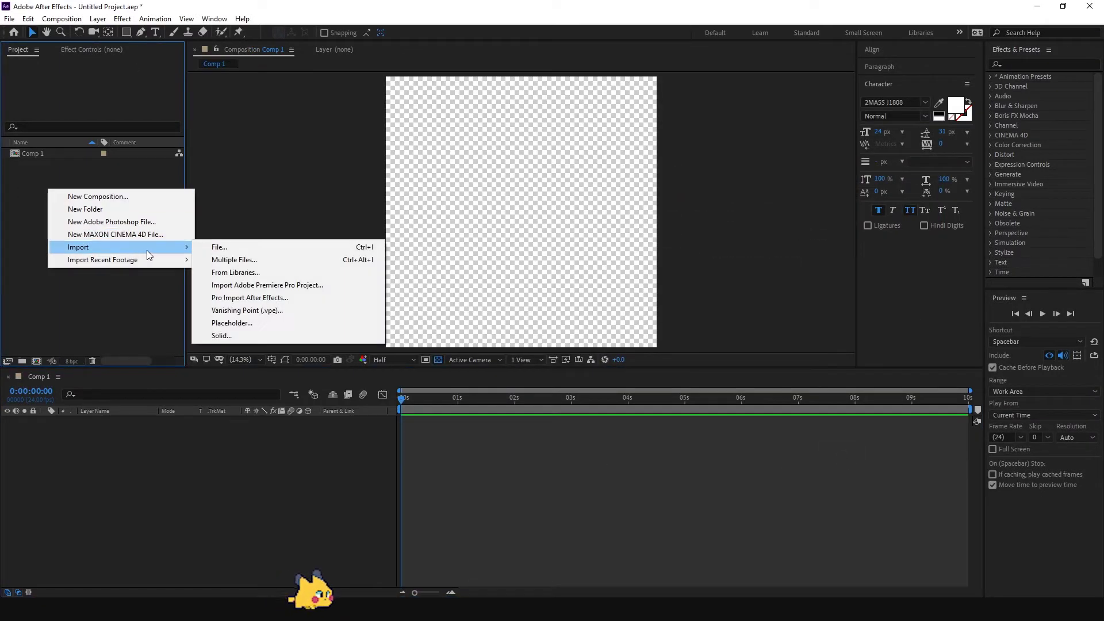
click(221, 249)
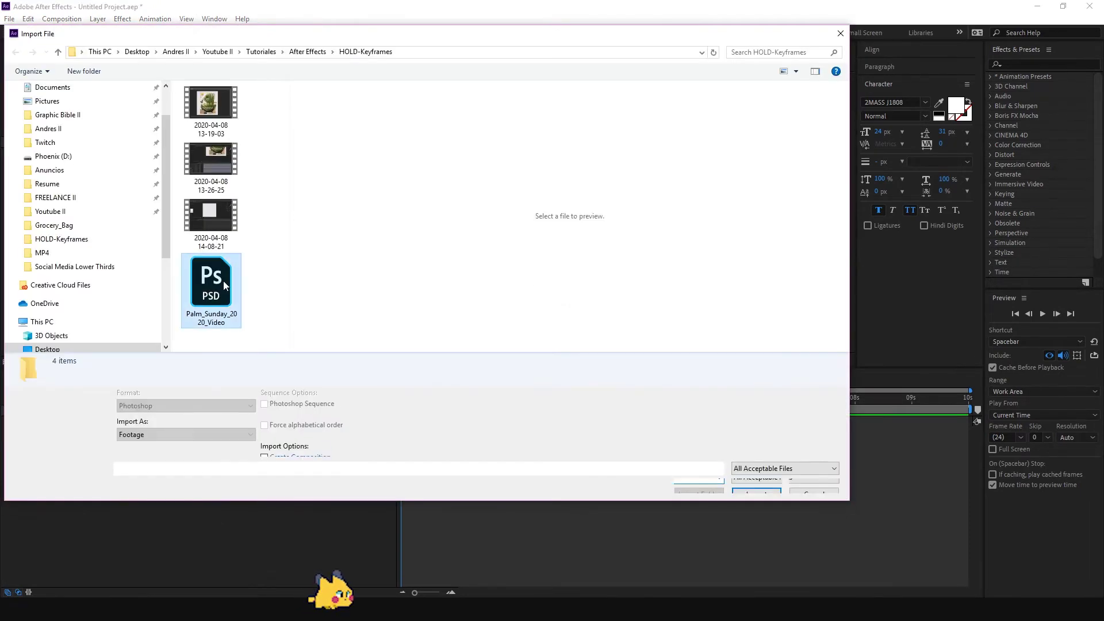
click(223, 281)
click(230, 434)
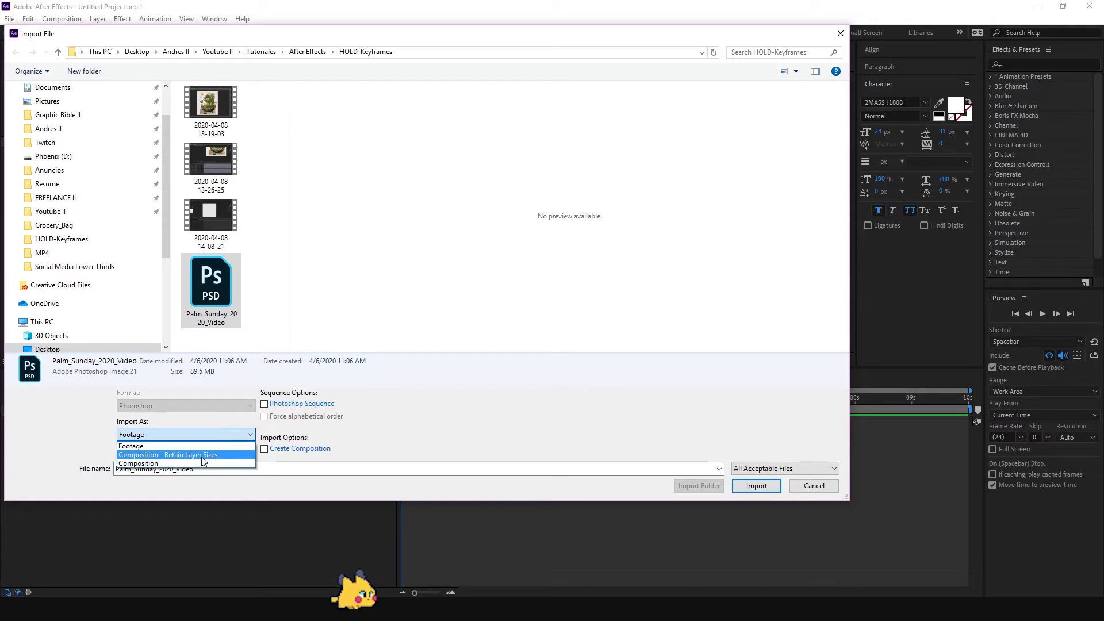
click(216, 457)
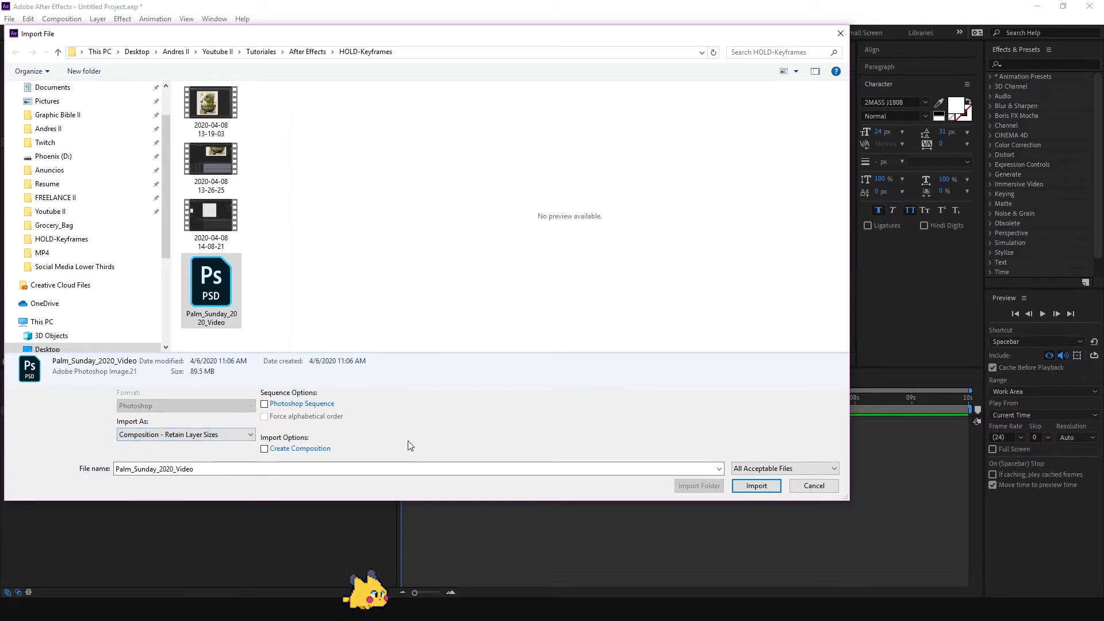
click(755, 487)
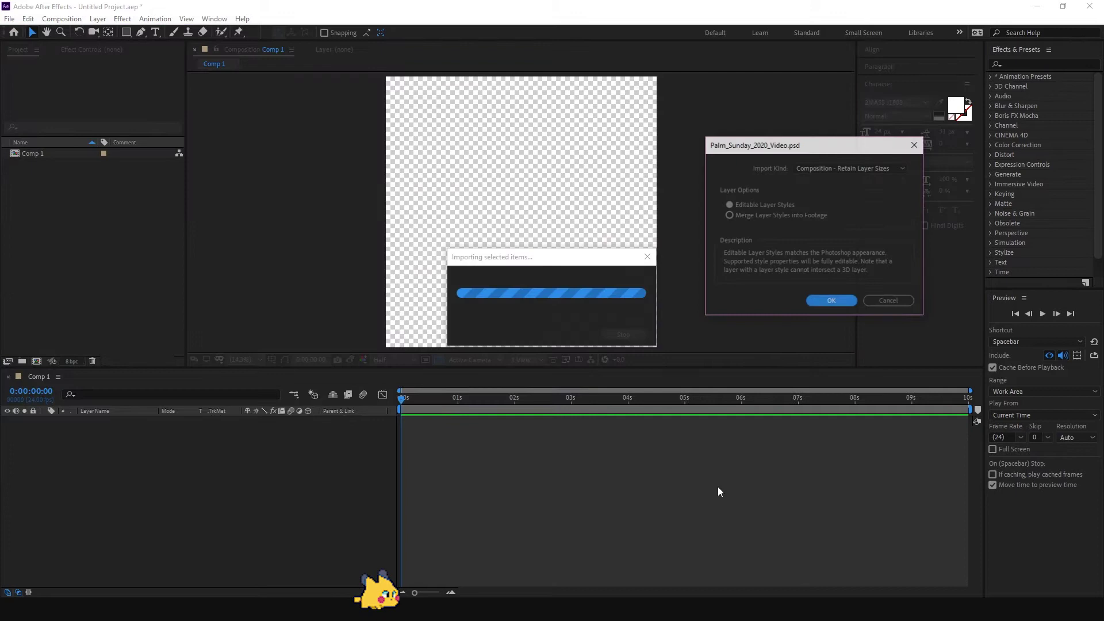
drag(813, 153, 799, 146)
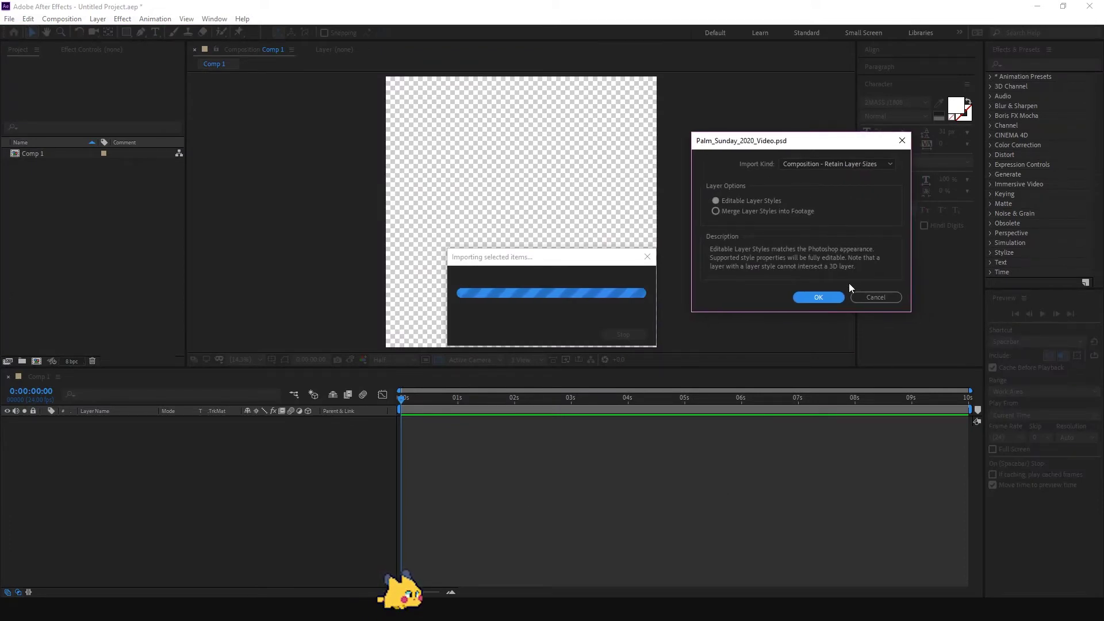
click(813, 298)
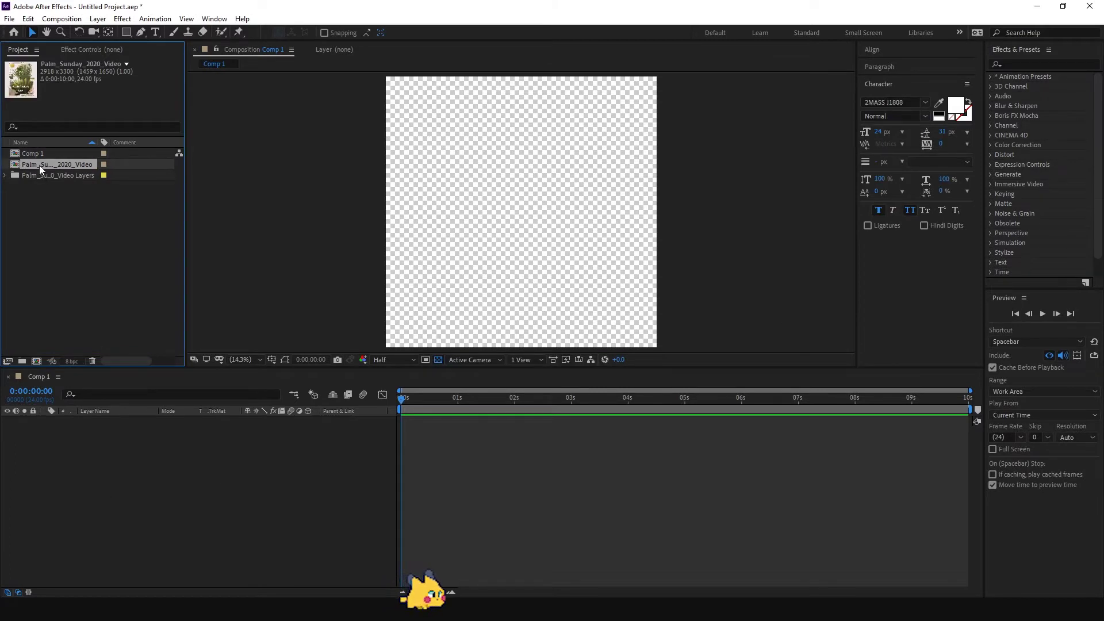
Add the Palm_Sunday_2020_Video comp to Comp 1, open it, and select a layer.
drag(39, 164, 65, 445)
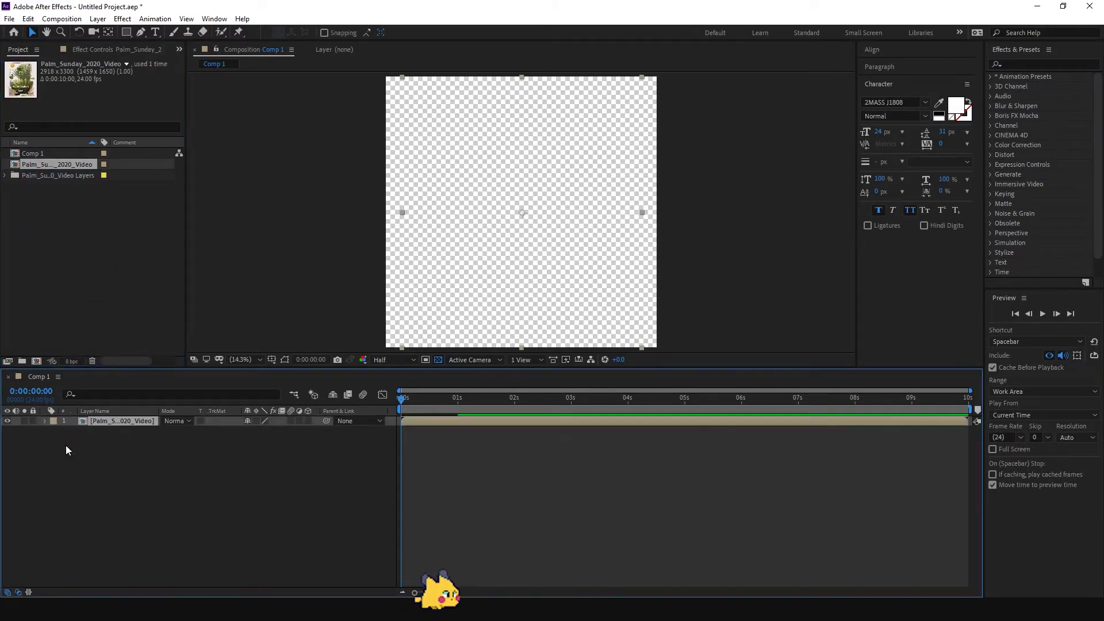
double_click(98, 423)
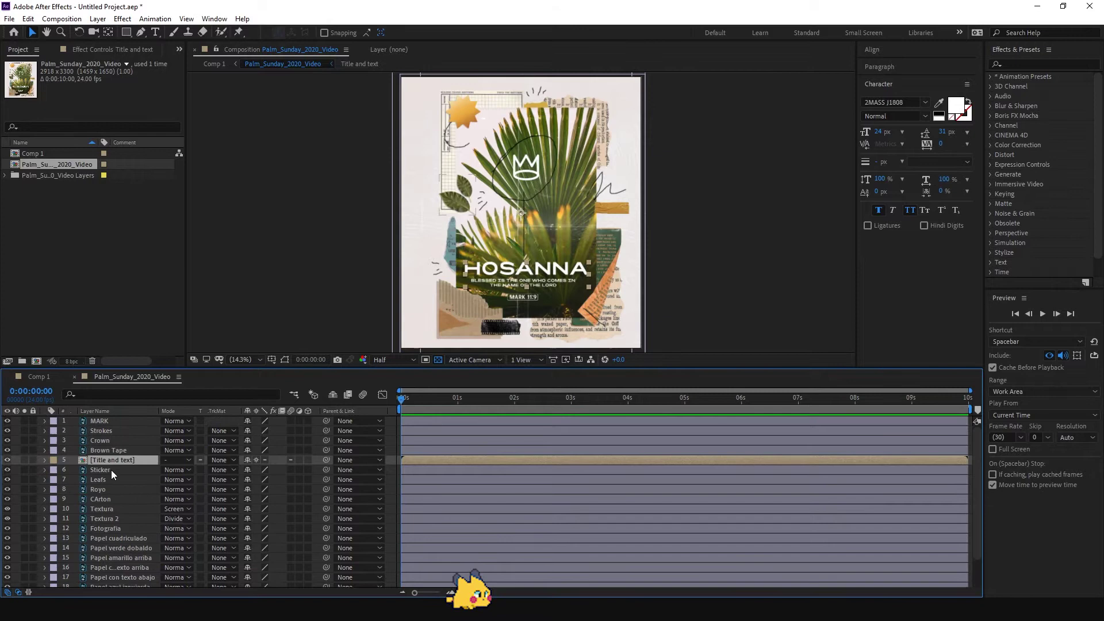
click(102, 418)
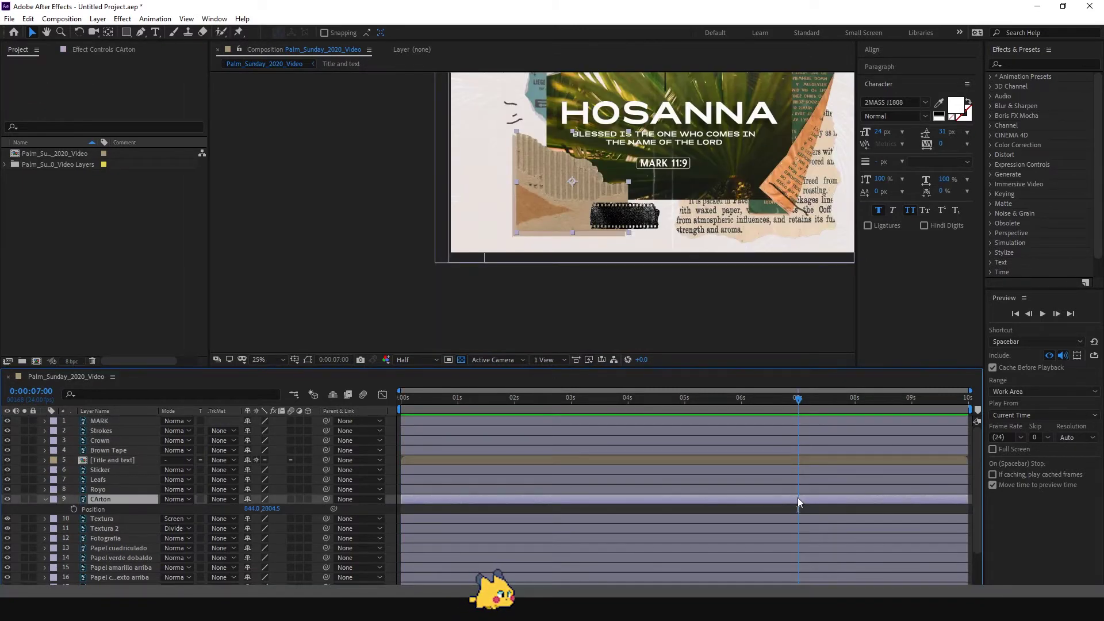
Show CArton's Position and set a keyframe at 7 s (844.0, 2804.5).
click(799, 405)
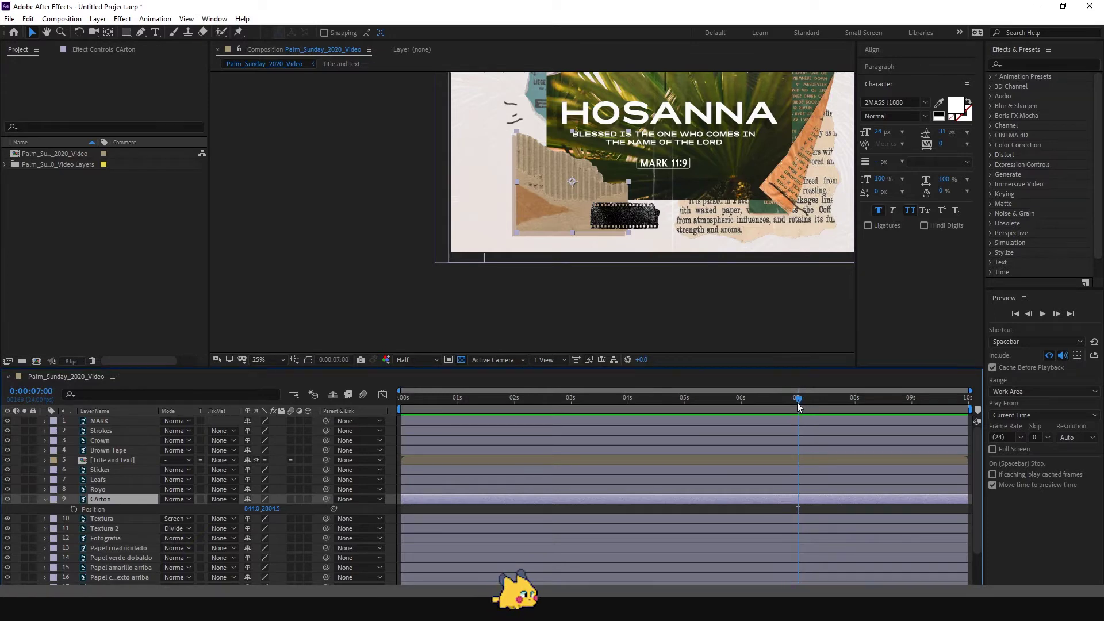
click(799, 406)
key(p)
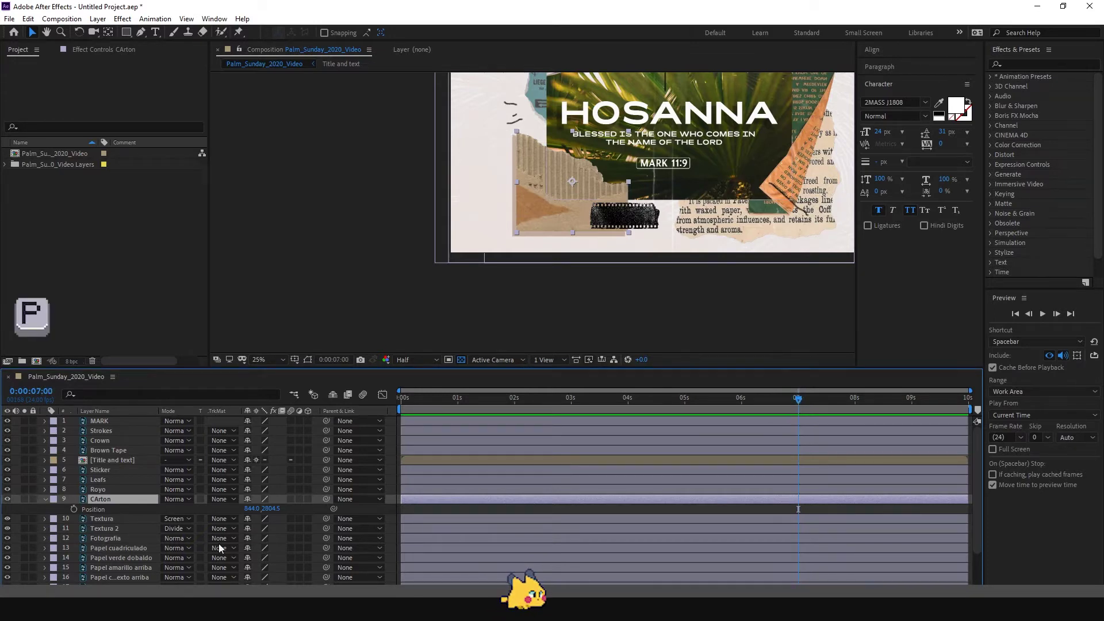
click(73, 509)
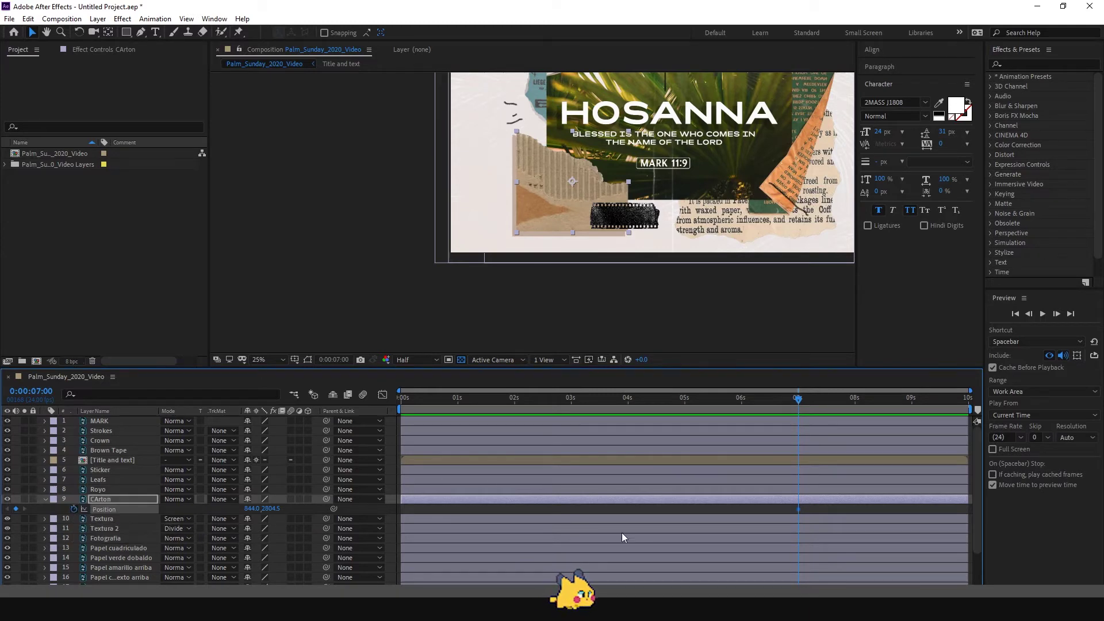
Key CArton further left at 5 s (536.0, 2936.5) and end the work area near 7.6 s.
click(741, 398)
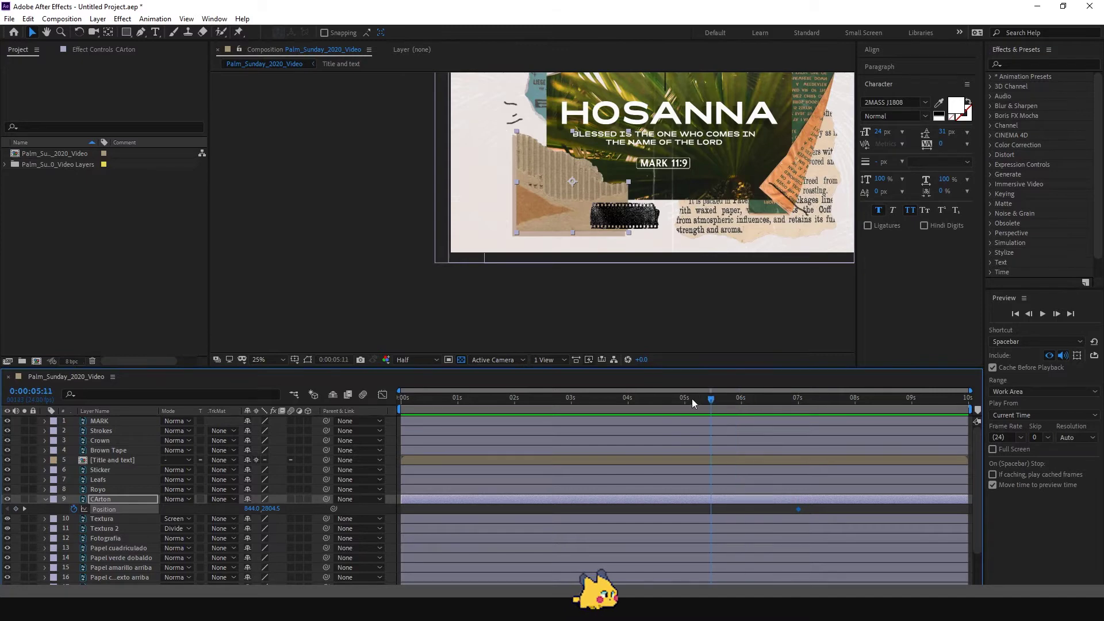
drag(693, 399, 685, 401)
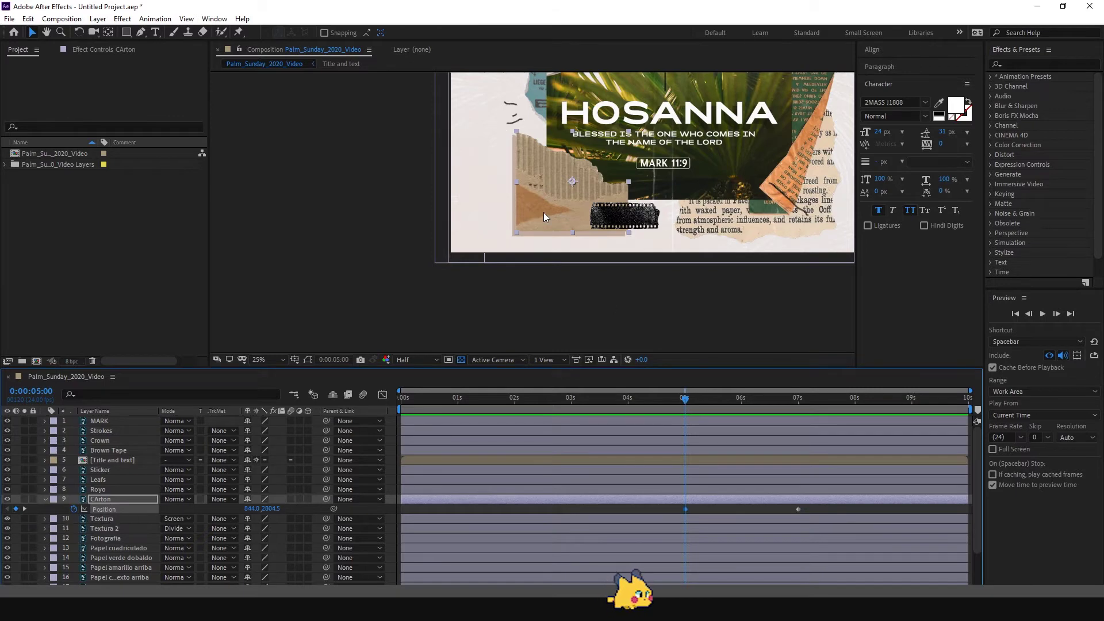
drag(544, 211, 501, 227)
drag(209, 201, 186, 202)
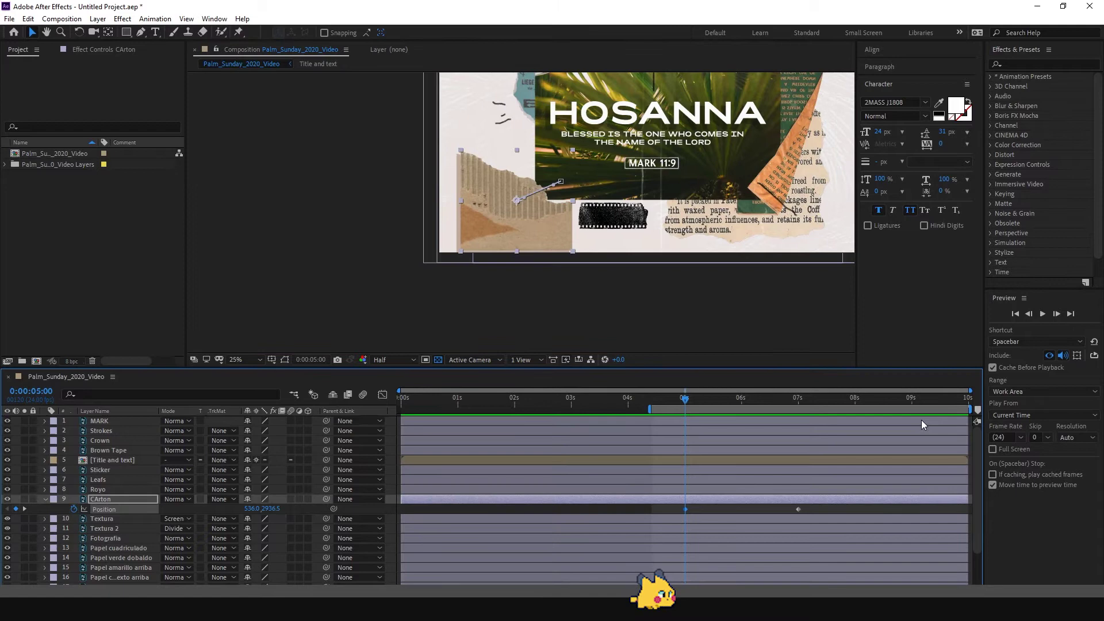
drag(972, 410, 830, 409)
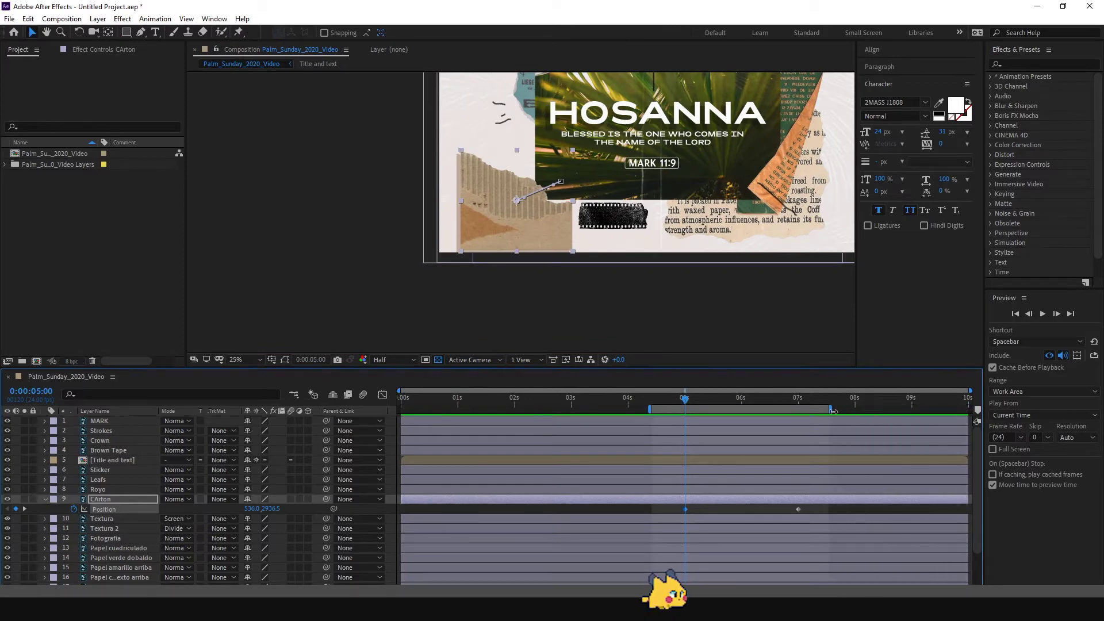
Extend the work area back out to the end of the composition.
click(1043, 314)
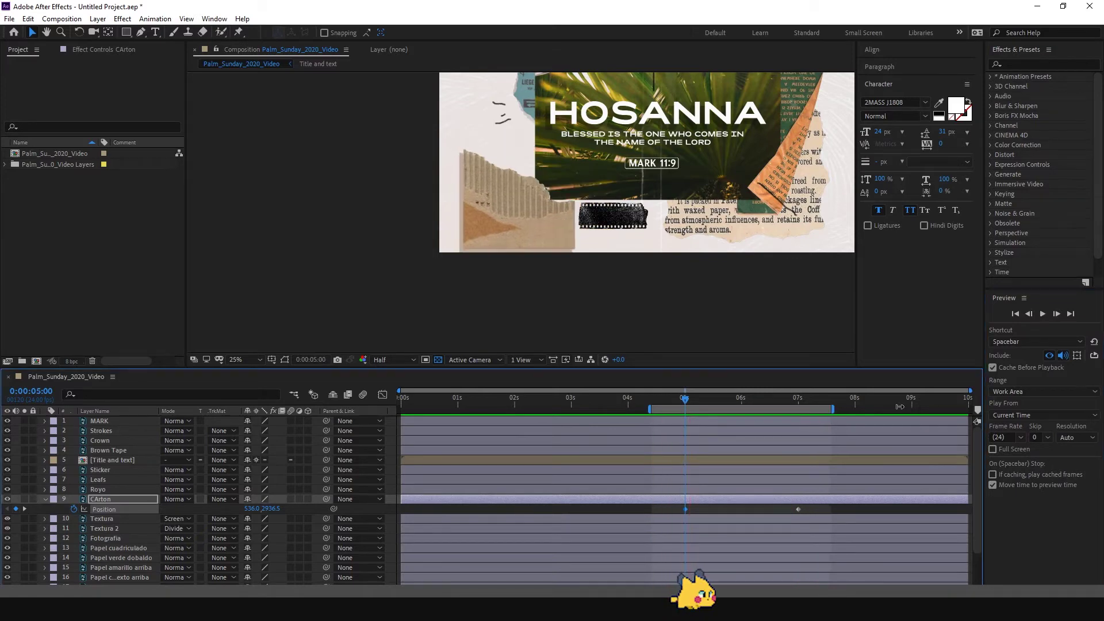
drag(834, 409, 972, 409)
click(593, 511)
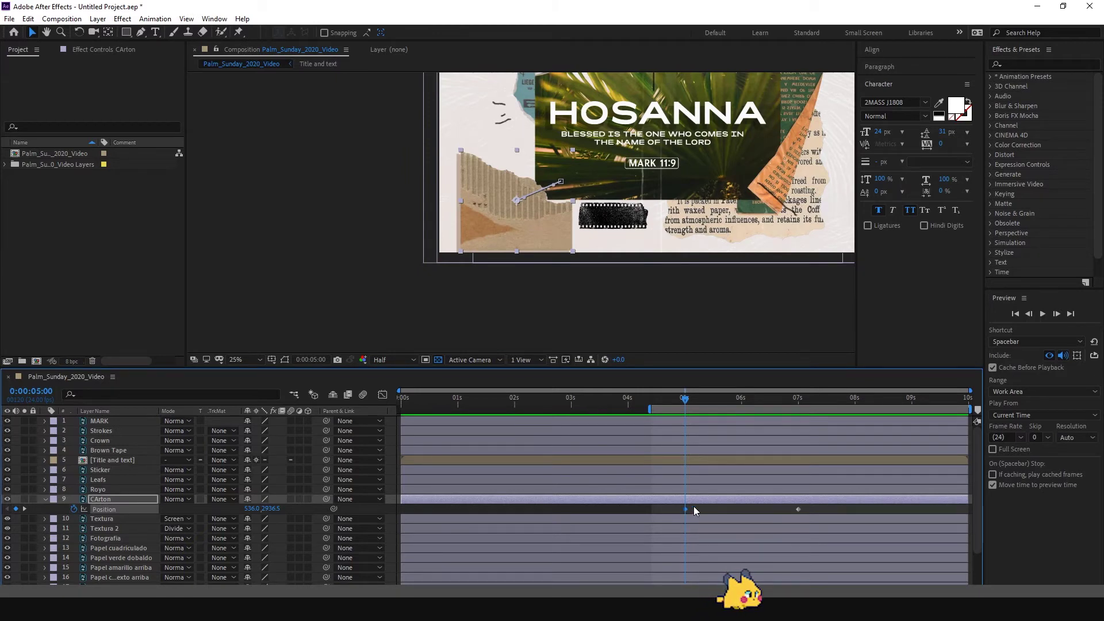
Select the 7 s and 5 s Position keyframes and preview the carton's slide.
click(799, 509)
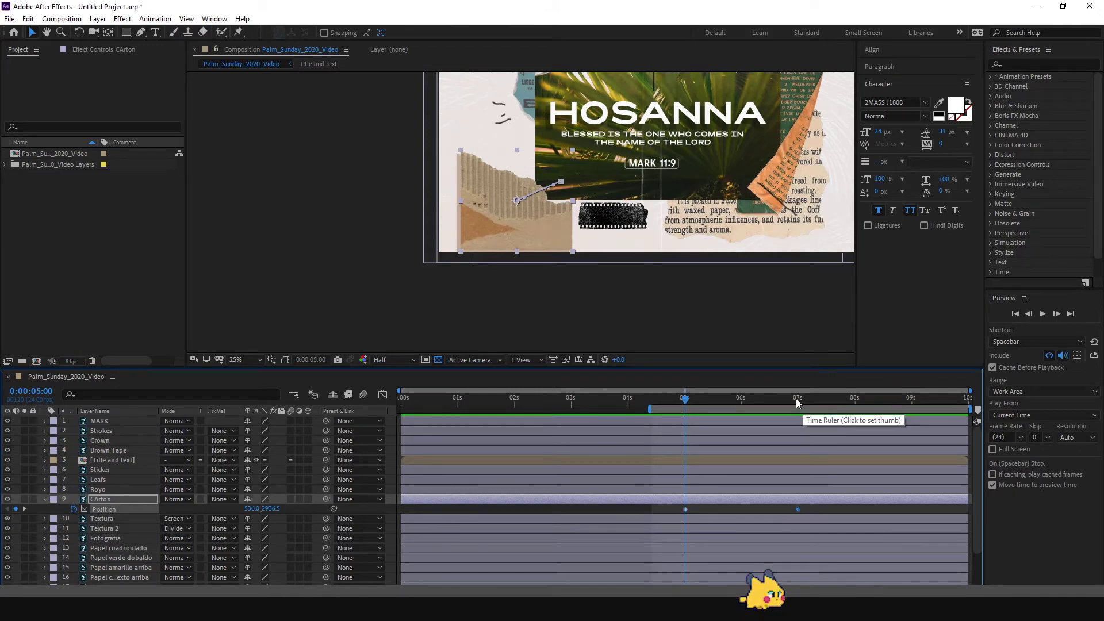
click(685, 509)
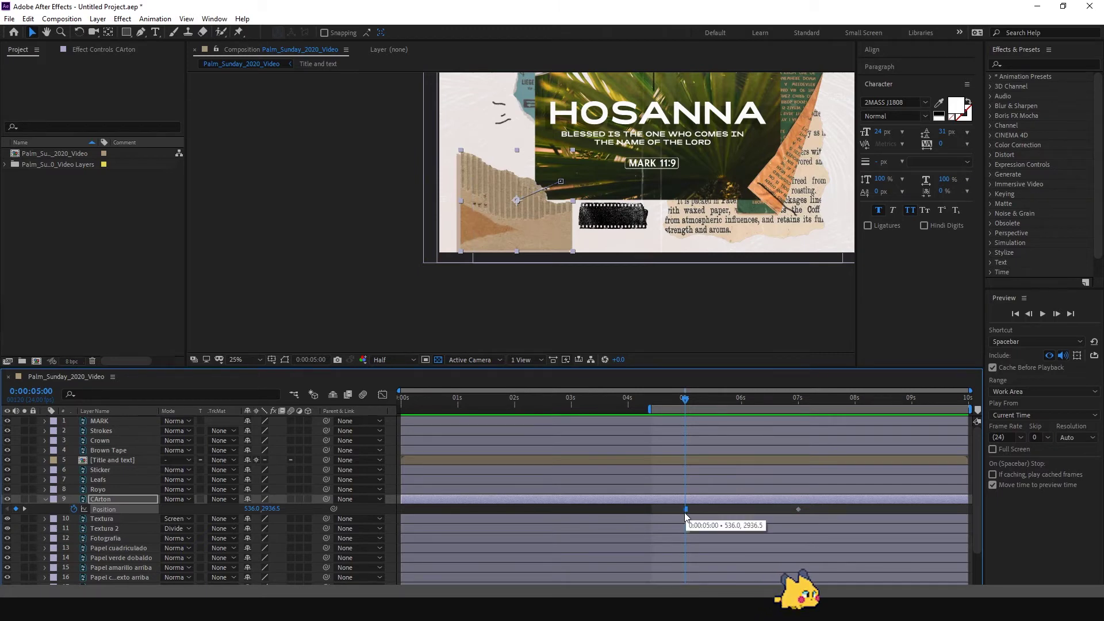
key(space)
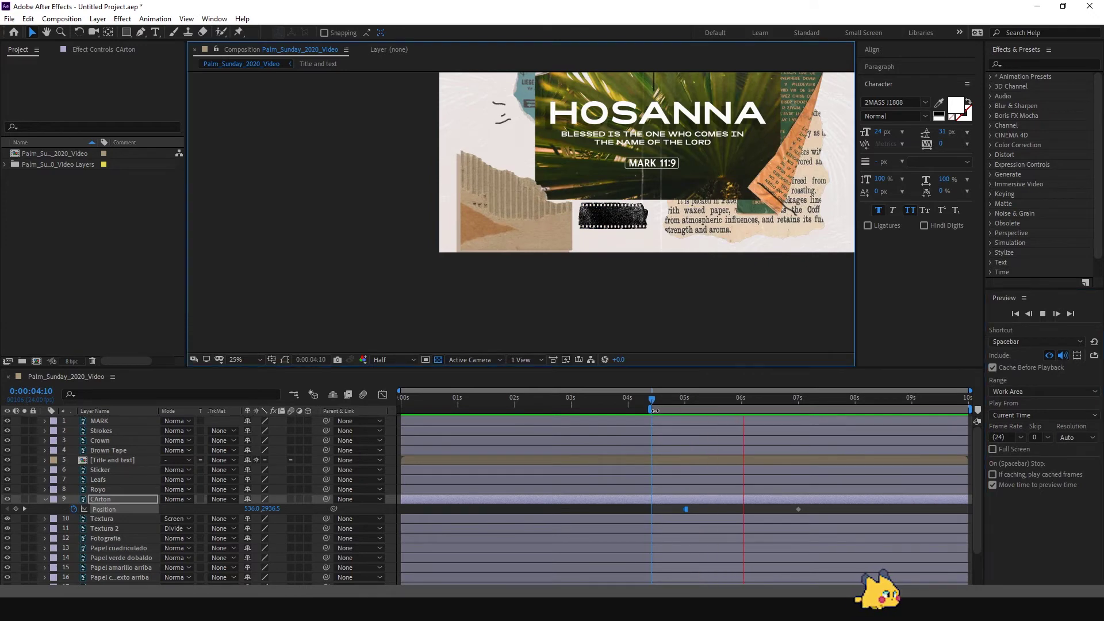
Start the work area at 2 s and key the carton further up-left at 4, 3 and 2 s.
drag(651, 409, 449, 407)
click(629, 402)
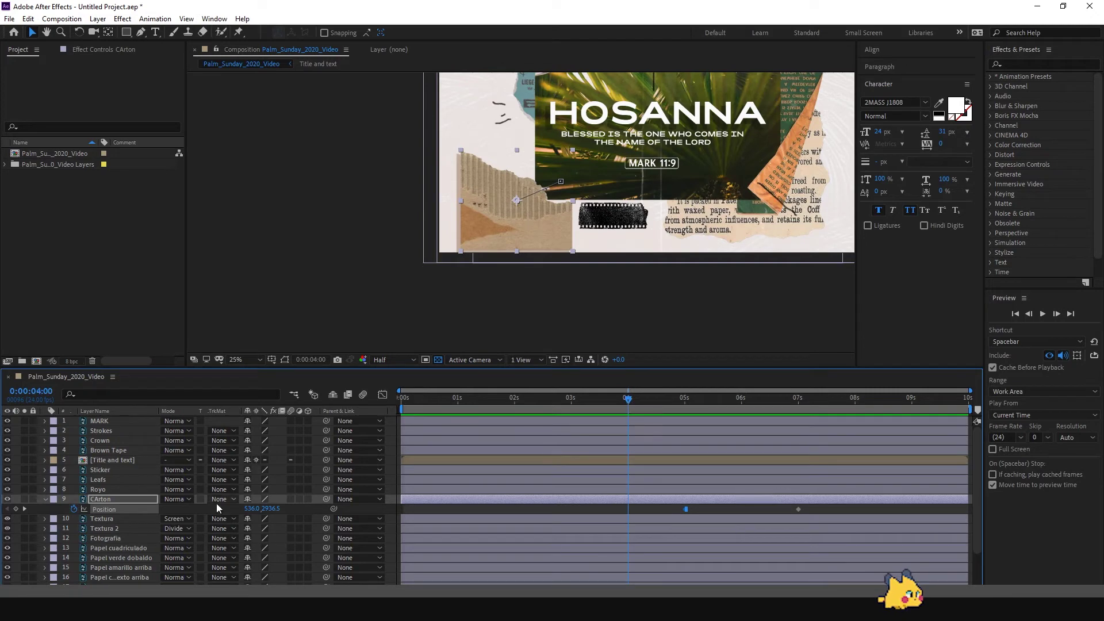
drag(501, 238, 419, 171)
click(570, 399)
click(514, 399)
Change the interpolation of the 2, 3 and 4 s keyframes and preview the animation.
drag(505, 506, 636, 510)
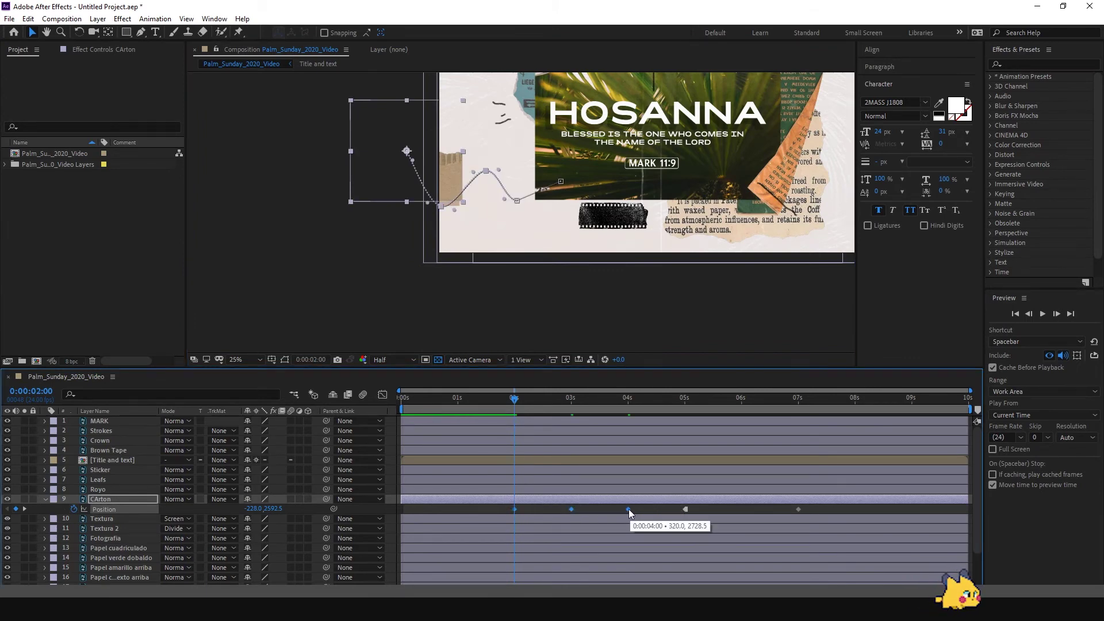
key(F9)
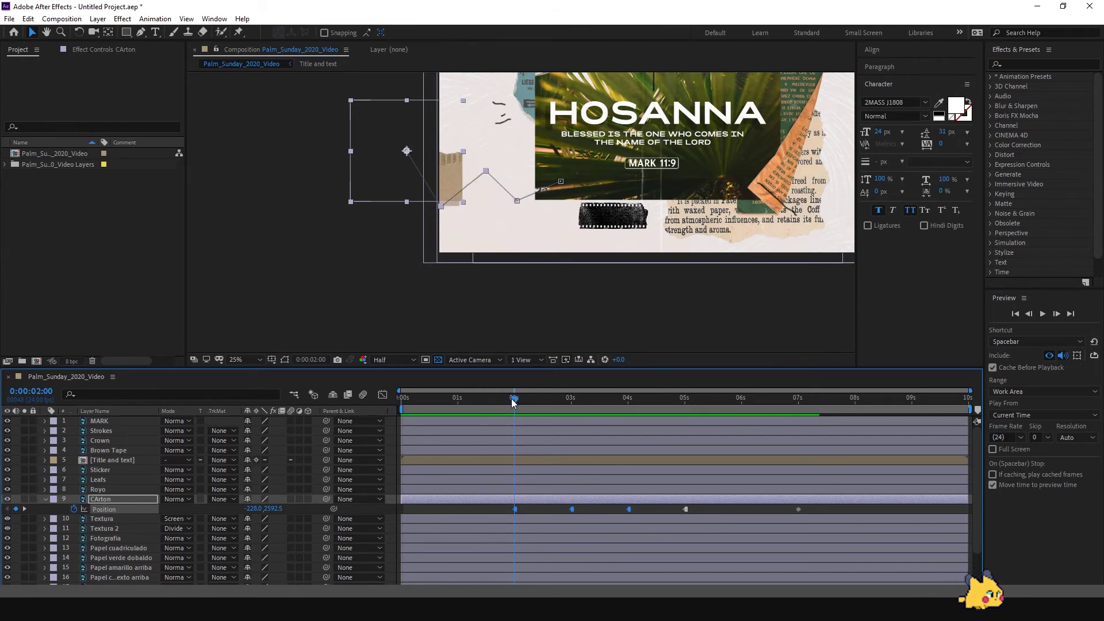
drag(514, 403, 465, 402)
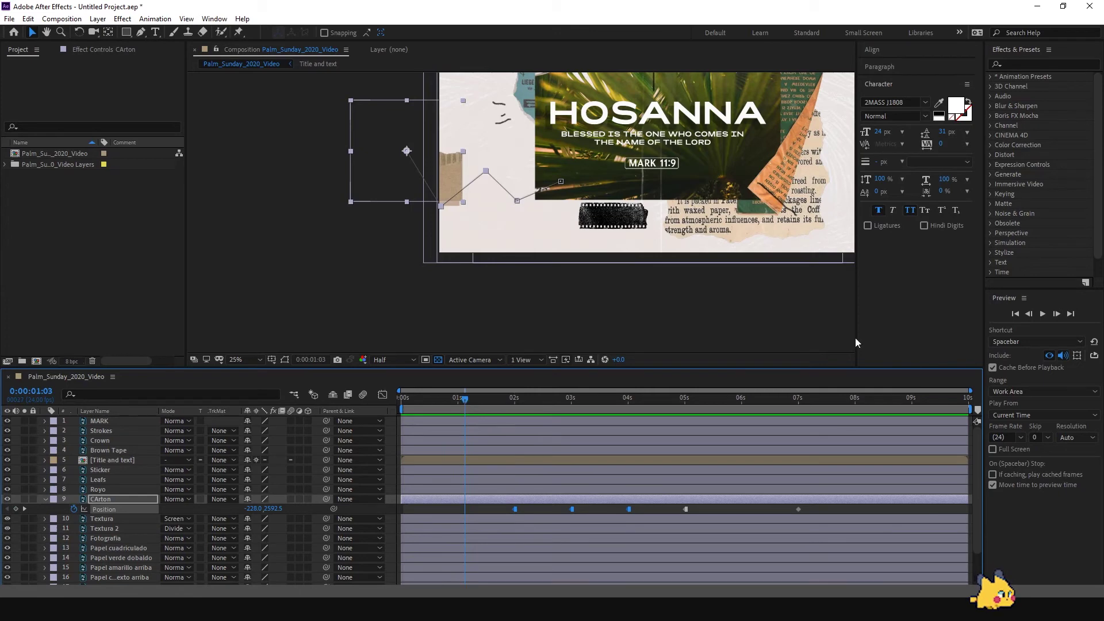
key(space)
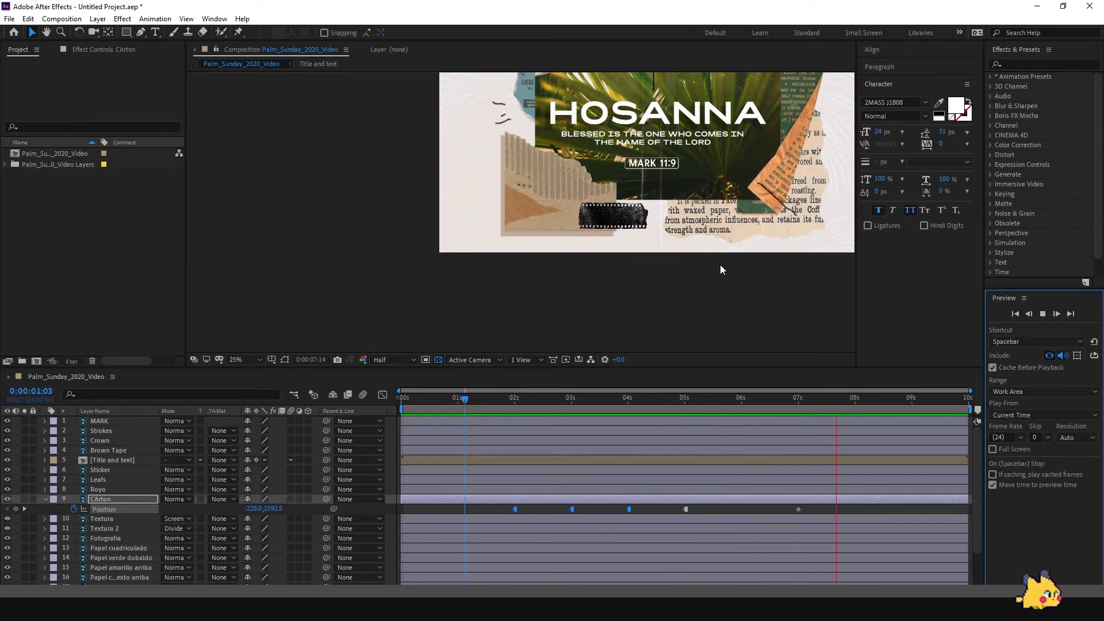
key(shift+slash)
Move the early Position keyframes later so the first sits at 0:00:02:09 (-228.0, 2592.5).
drag(517, 509, 612, 509)
click(596, 510)
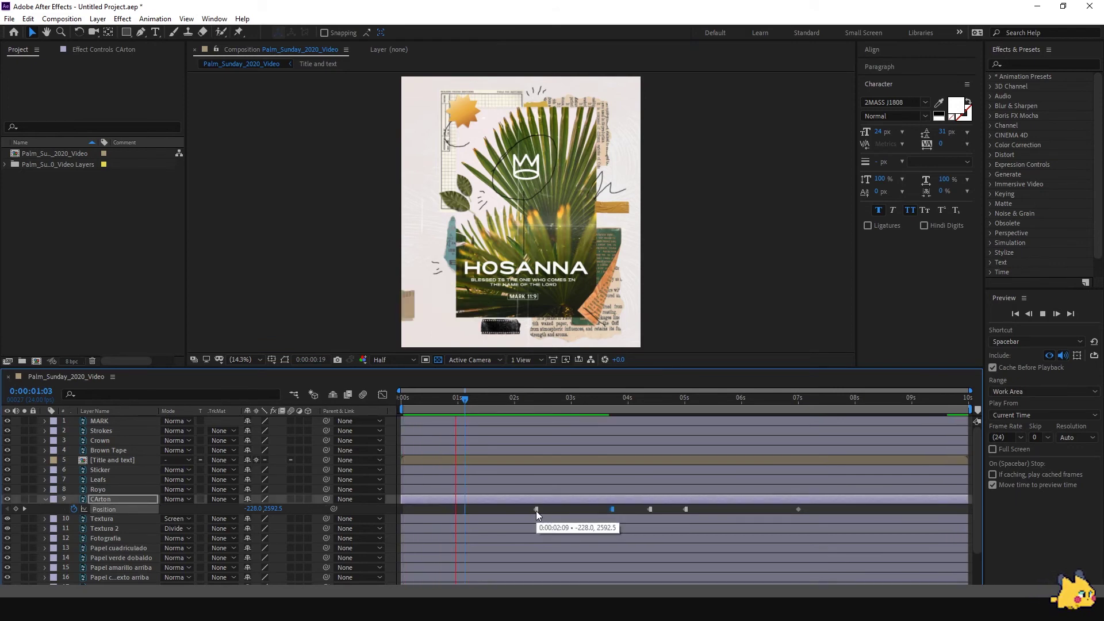